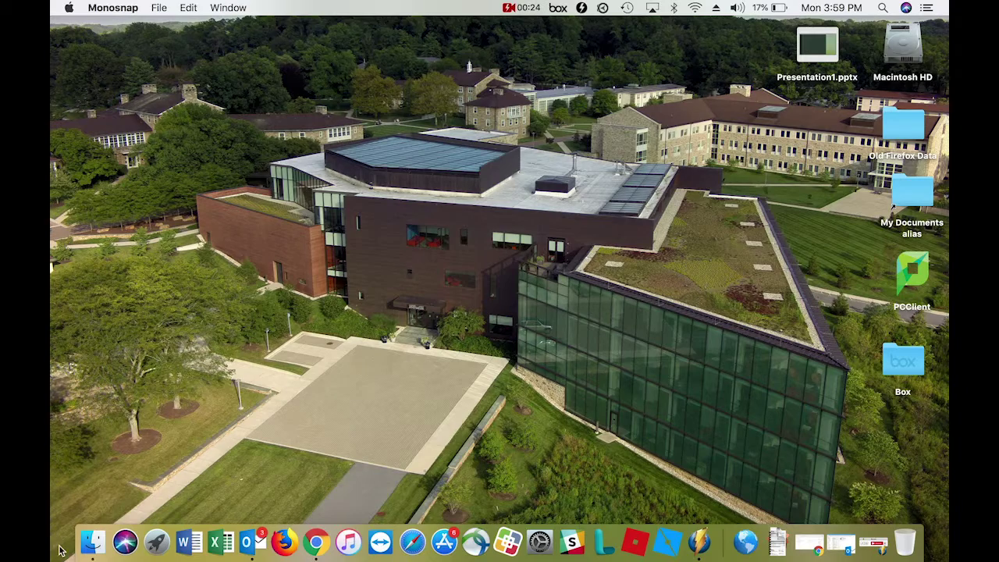
Open the JMP Install Link email in Outlook to reach its Box folder link.
{"action": "left_click", "coordinate": [247, 547]}
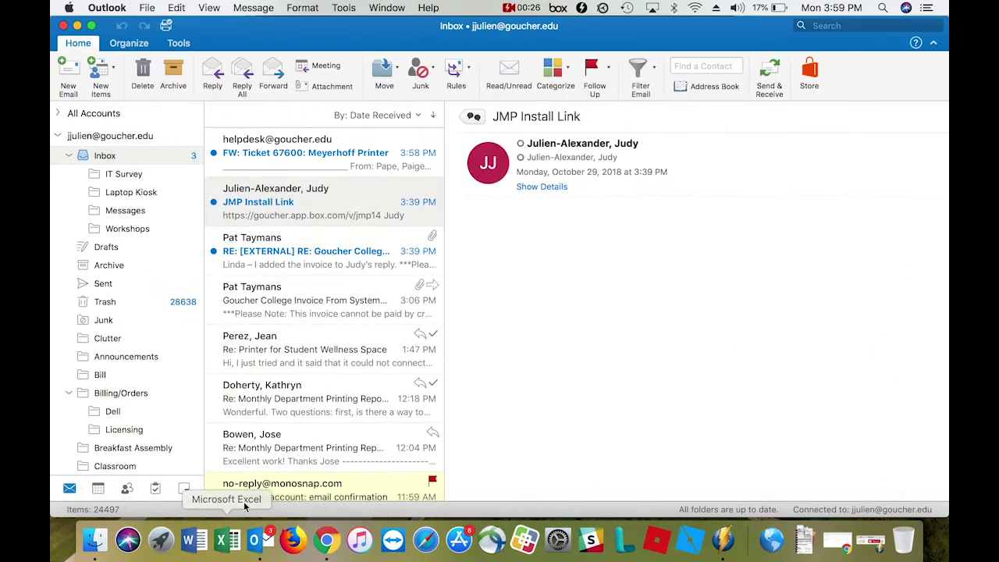
{"action": "left_click", "coordinate": [335, 201]}
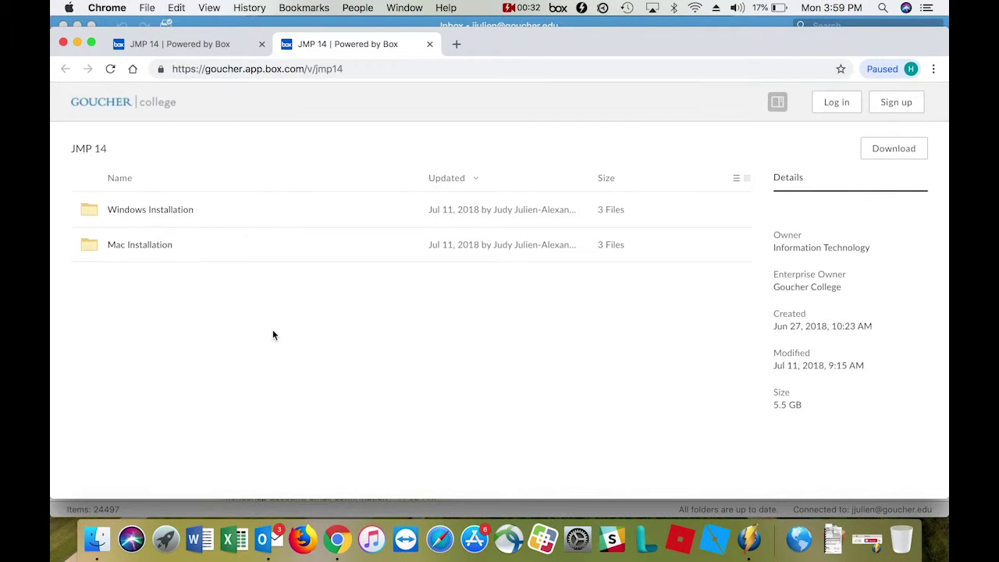
Open the Box Mac Installation folder with the license file, install PDF and JMP-Install.dmg.
{"action": "left_click", "coordinate": [131, 246]}
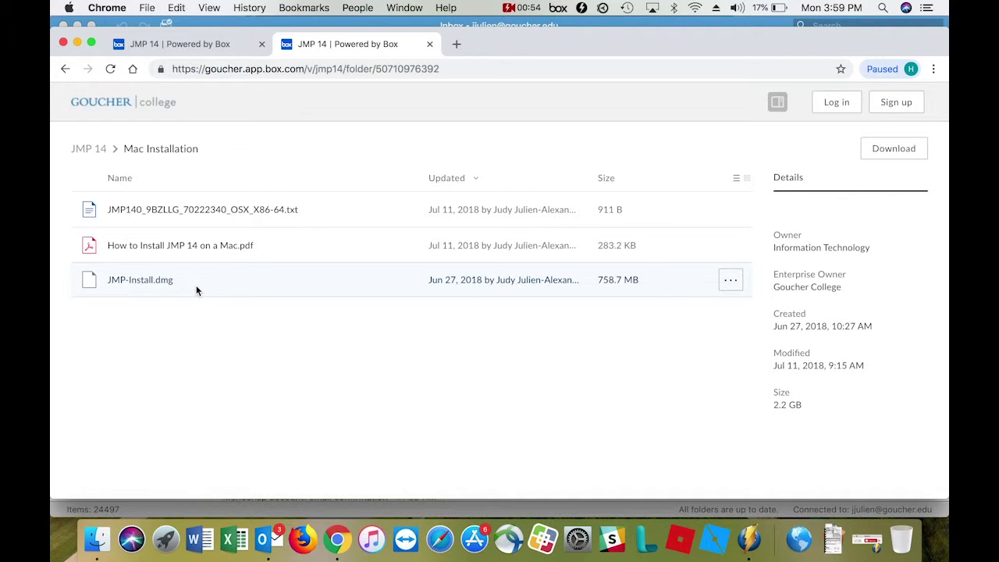
Download the whole Mac Installation folder from Box as Mac Installation.zip.
{"action": "left_click", "coordinate": [884, 155]}
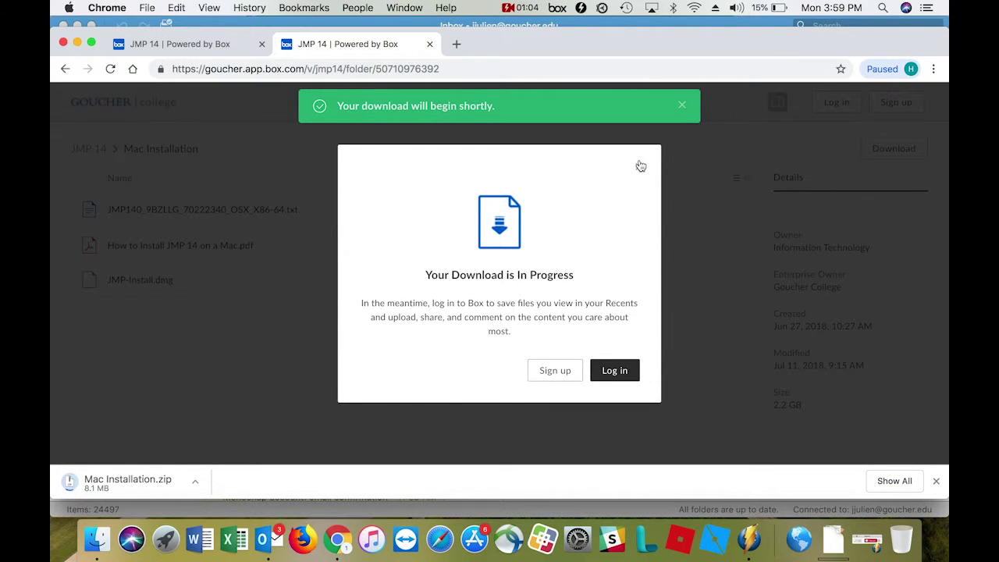
{"action": "left_click", "coordinate": [638, 166]}
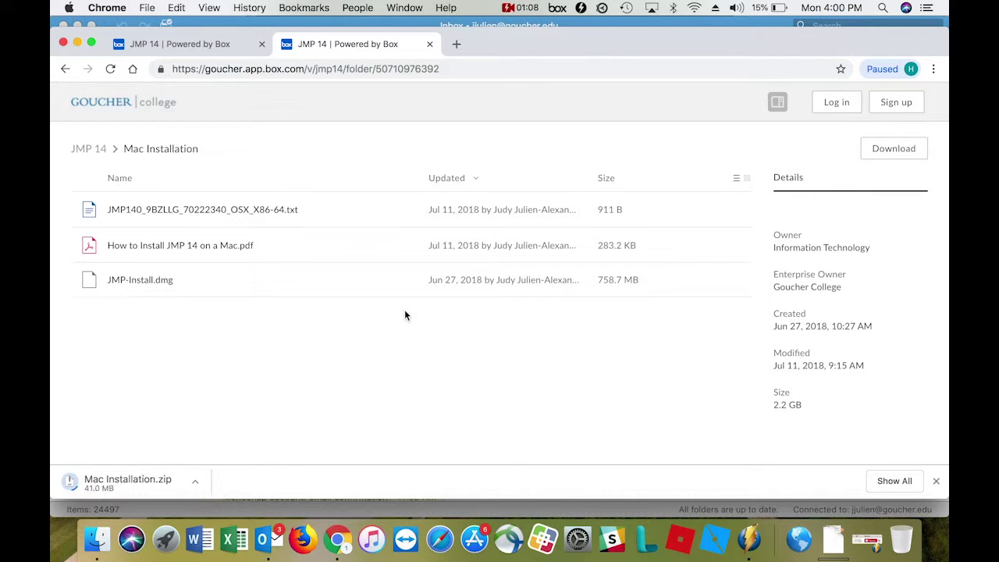
{"action": "left_click", "coordinate": [512, 9]}
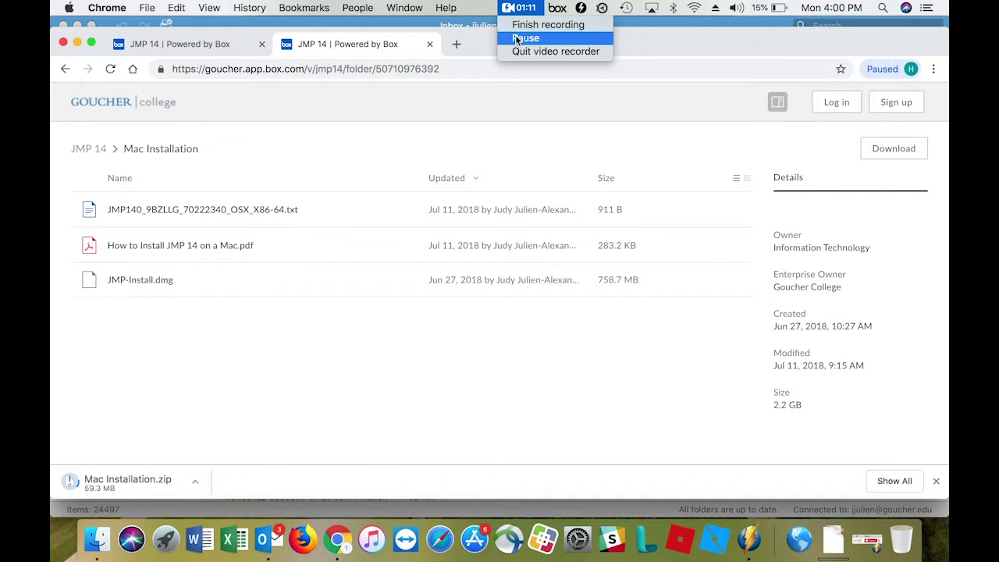
{"action": "left_click", "coordinate": [525, 37]}
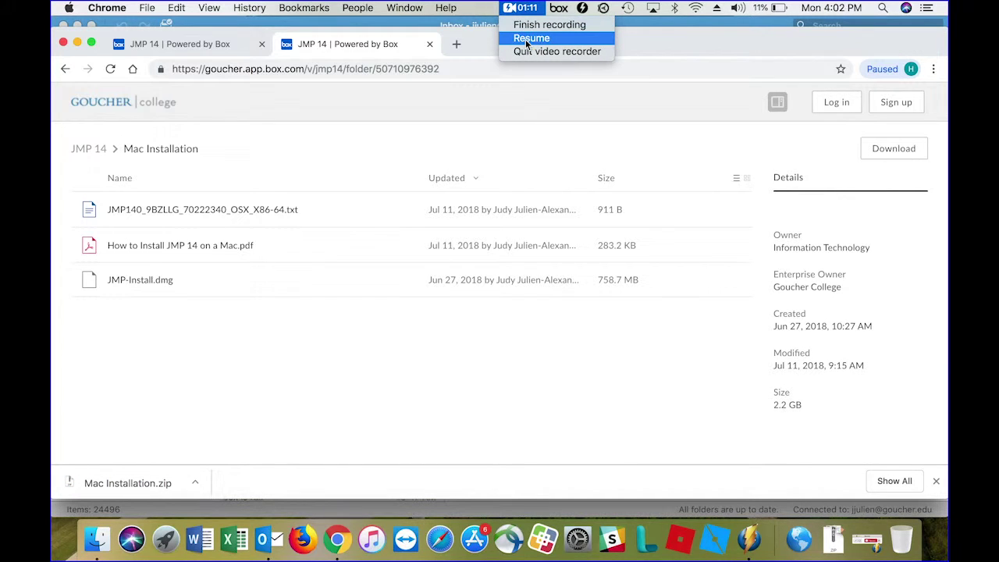
{"action": "left_click", "coordinate": [526, 38]}
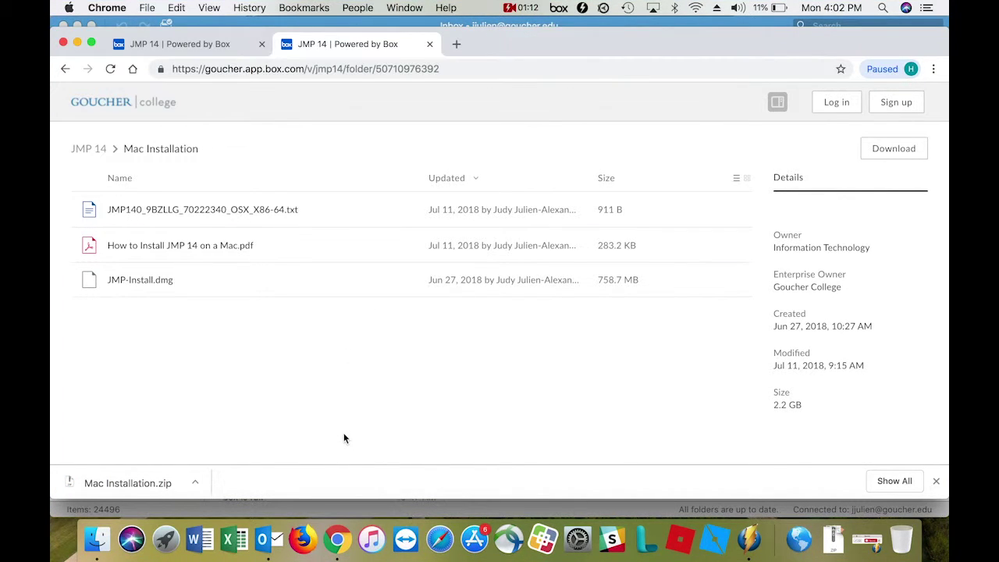
{"action": "left_click", "coordinate": [196, 483]}
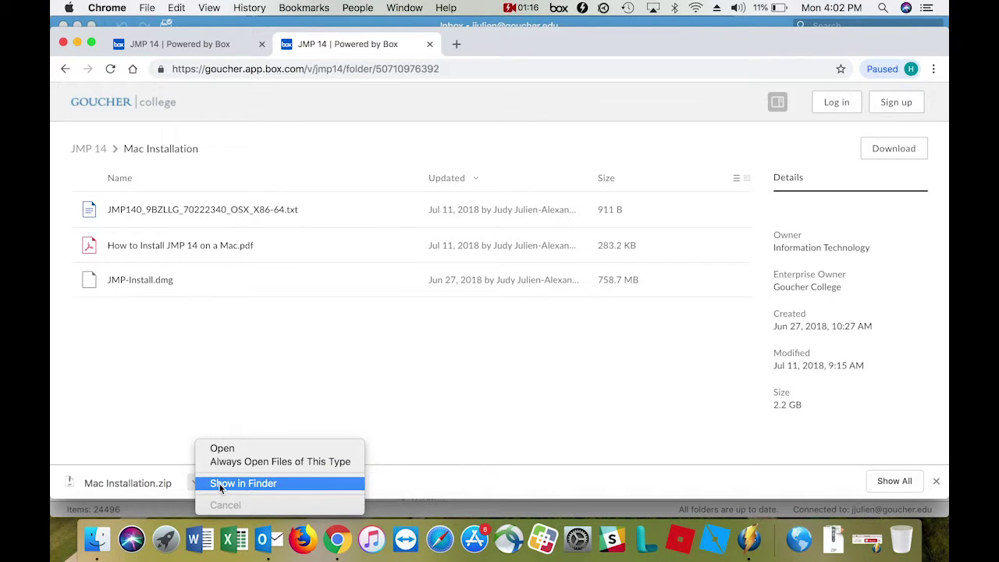
Unzip Mac Installation.zip in Finder, mount JMP-Install.dmg and launch the JMP 14.pkg installer.
{"action": "left_click", "coordinate": [220, 484]}
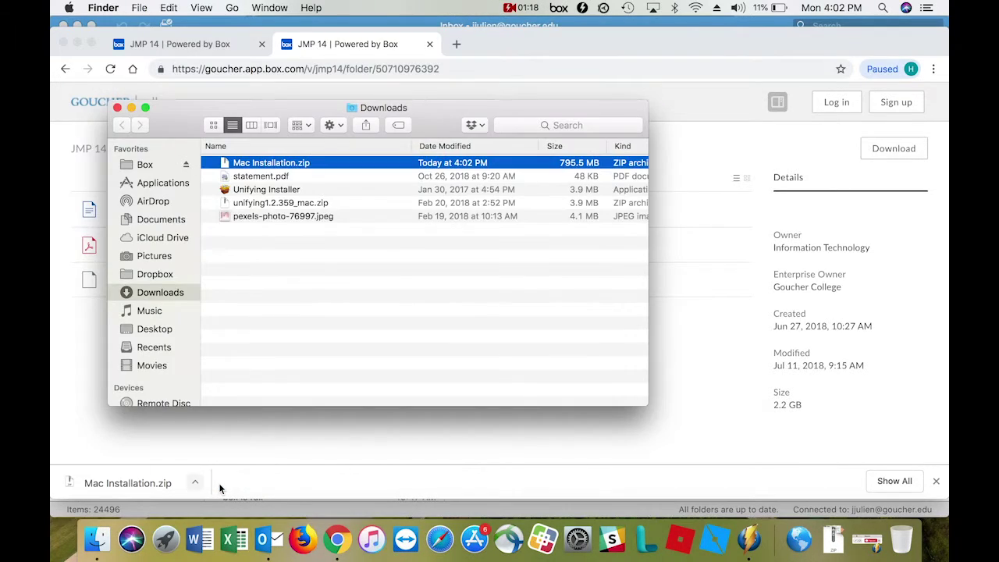
{"action": "double_click", "coordinate": [226, 162]}
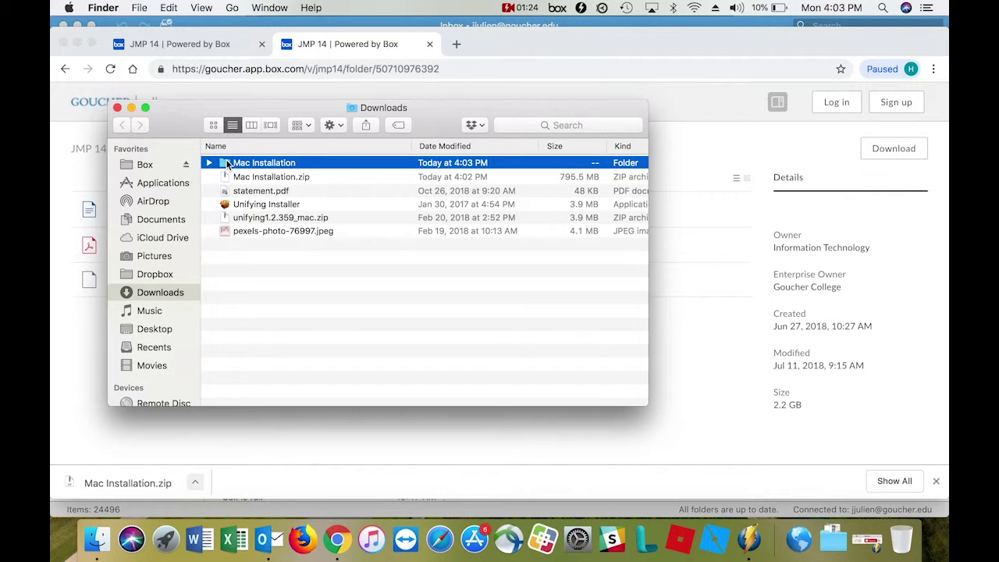
{"action": "left_click", "coordinate": [210, 162]}
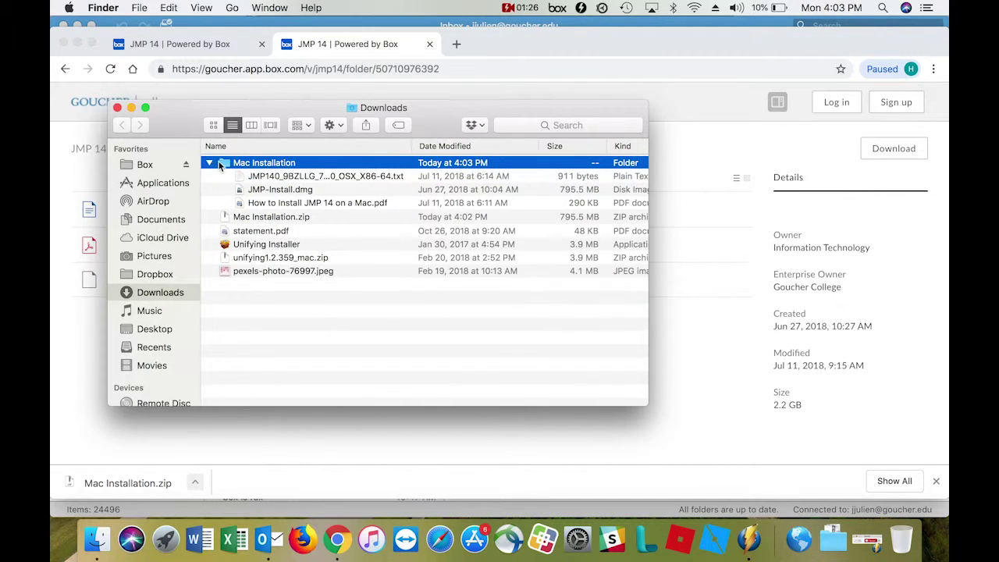
{"action": "left_click", "coordinate": [252, 193]}
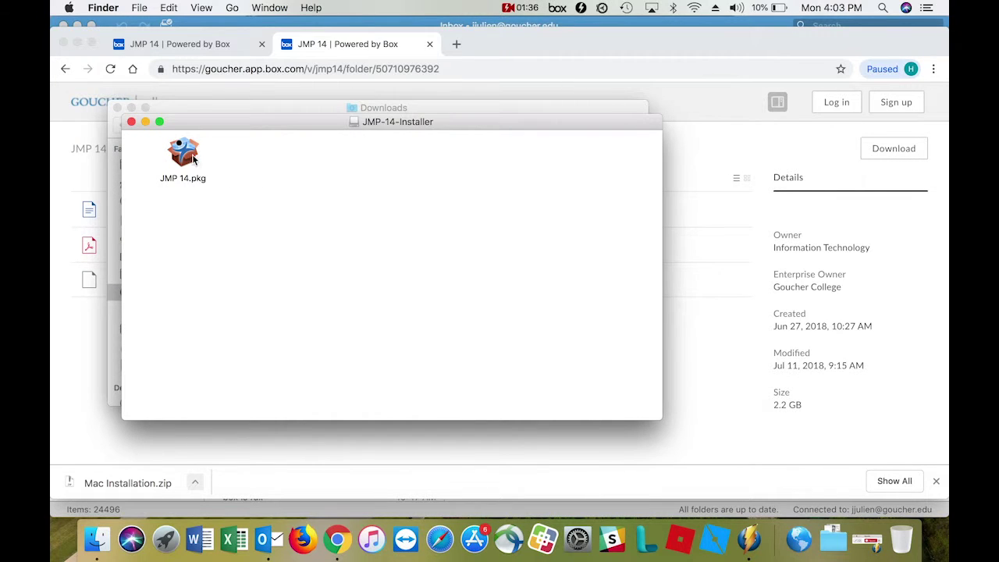
{"action": "left_click", "coordinate": [181, 154]}
{"action": "double_click", "coordinate": [181, 154]}
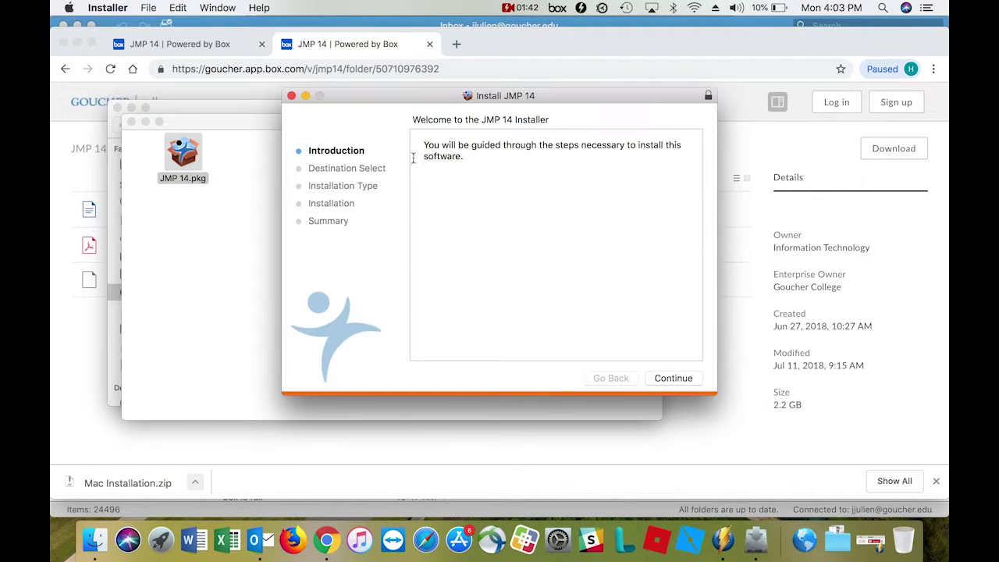
Continue past the introduction and accept the standard 1.09 GB install on Macintosh HD.
{"action": "left_click", "coordinate": [672, 379]}
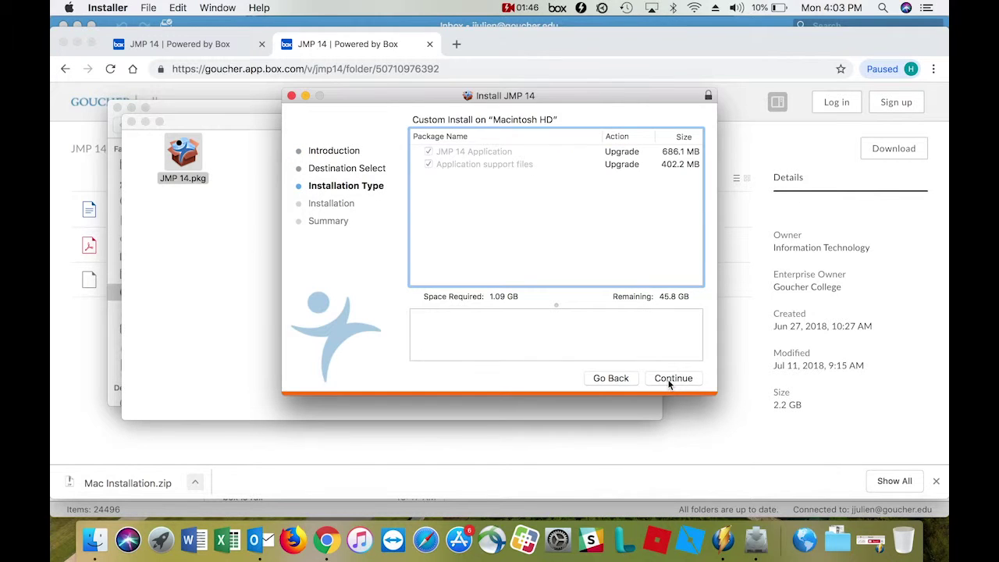
{"action": "left_click", "coordinate": [672, 378]}
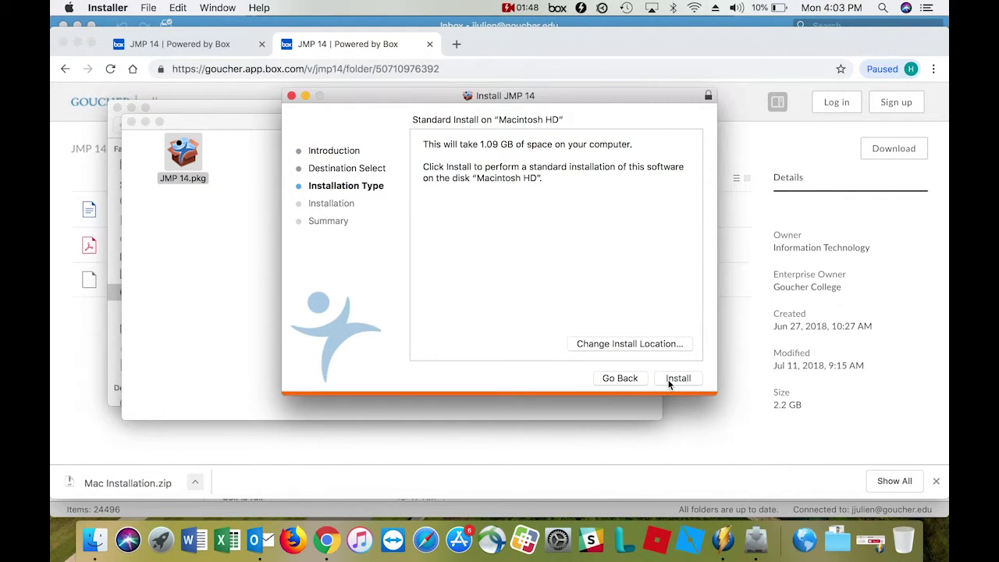
{"action": "left_click", "coordinate": [669, 381]}
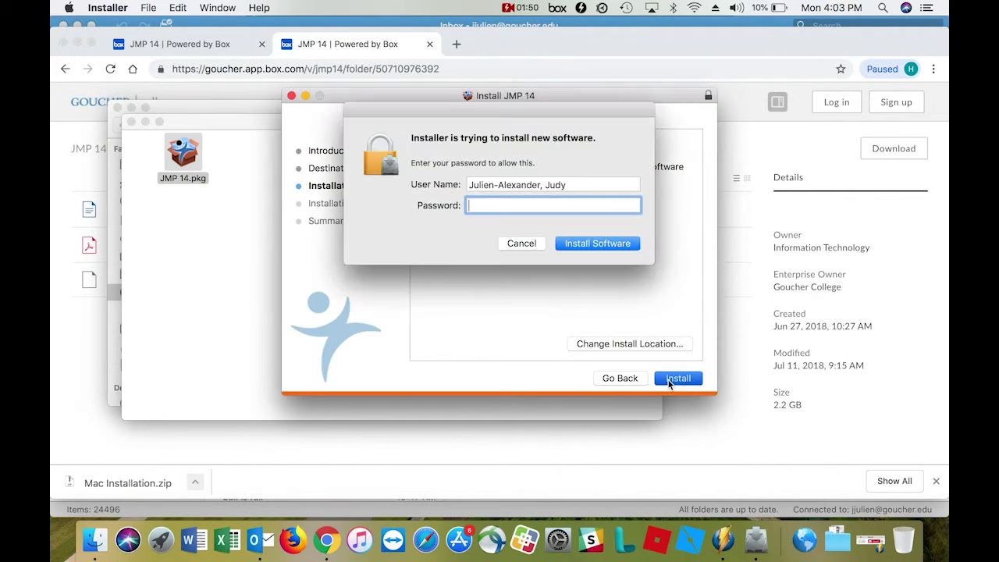
Authorise the install with the administrator password and let JMP 14 finish installing.
{"action": "type", "text": "***"}
{"action": "type", "text": "*****************"}
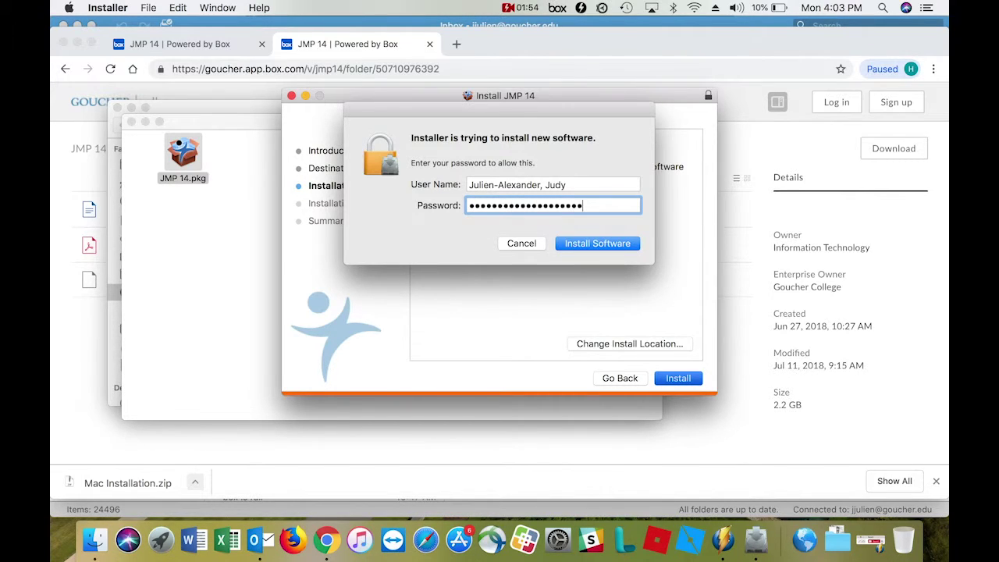
{"action": "type", "text": "*"}
{"action": "key", "text": "Return"}
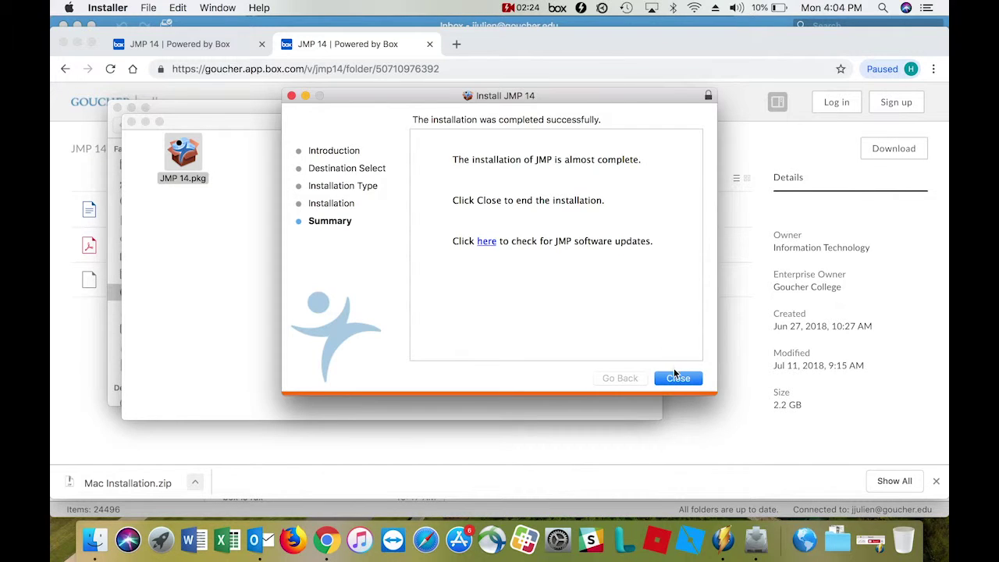
Close the finished installer, move the JMP 14 installer to the Trash, and close its disk window.
{"action": "left_click", "coordinate": [676, 379]}
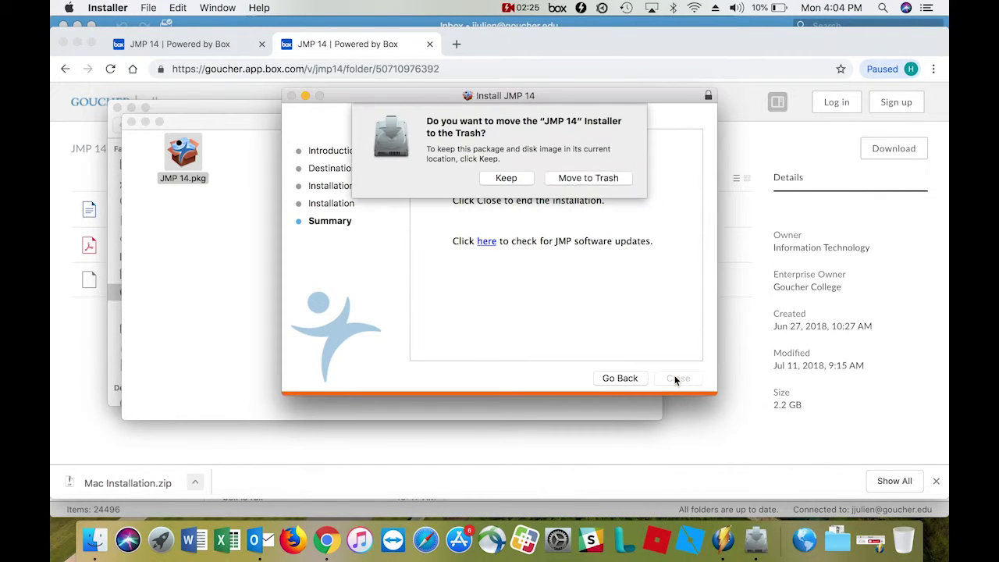
{"action": "left_click", "coordinate": [566, 180]}
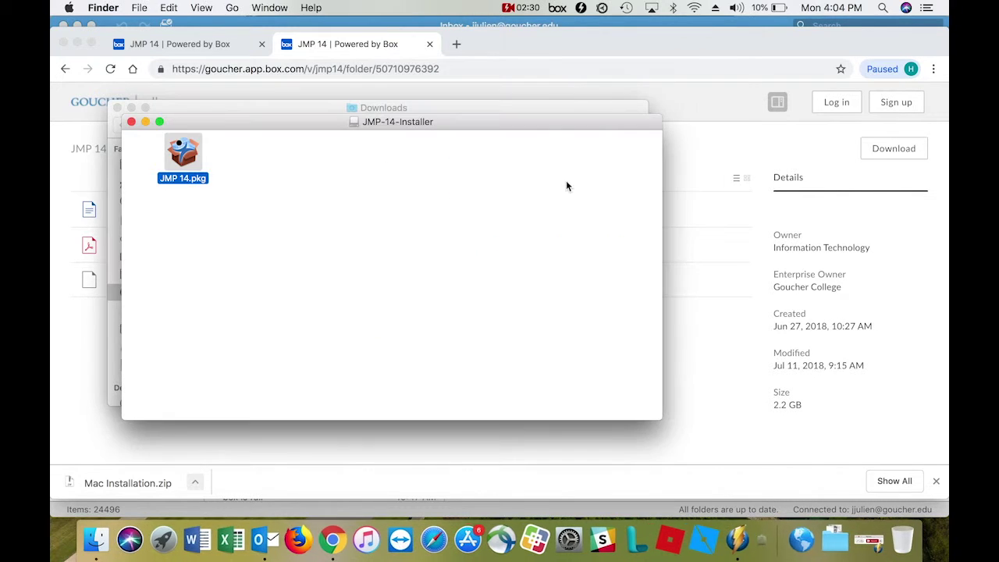
{"action": "left_click", "coordinate": [131, 122]}
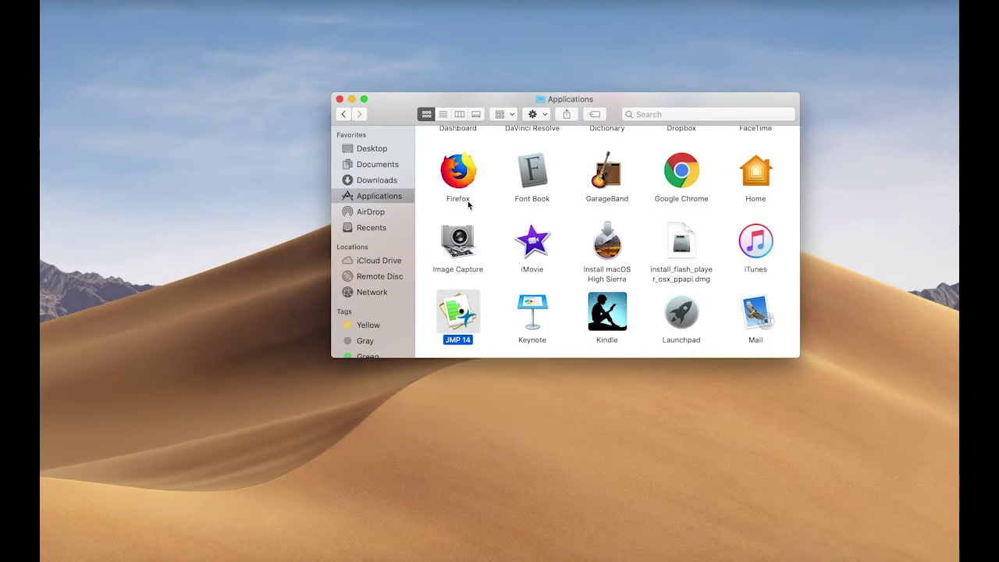
{"action": "scroll", "coordinate": [452, 271], "scroll_direction": "down", "scroll_amount": 2}
Launch JMP 14 from Applications and choose to open a license file.
{"action": "double_click", "coordinate": [459, 301]}
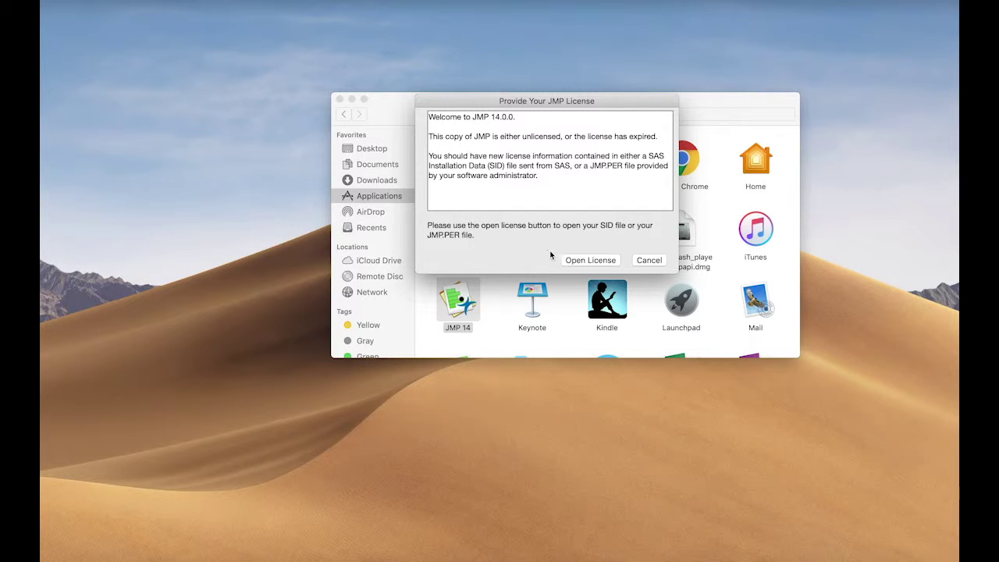
{"action": "left_click", "coordinate": [577, 262]}
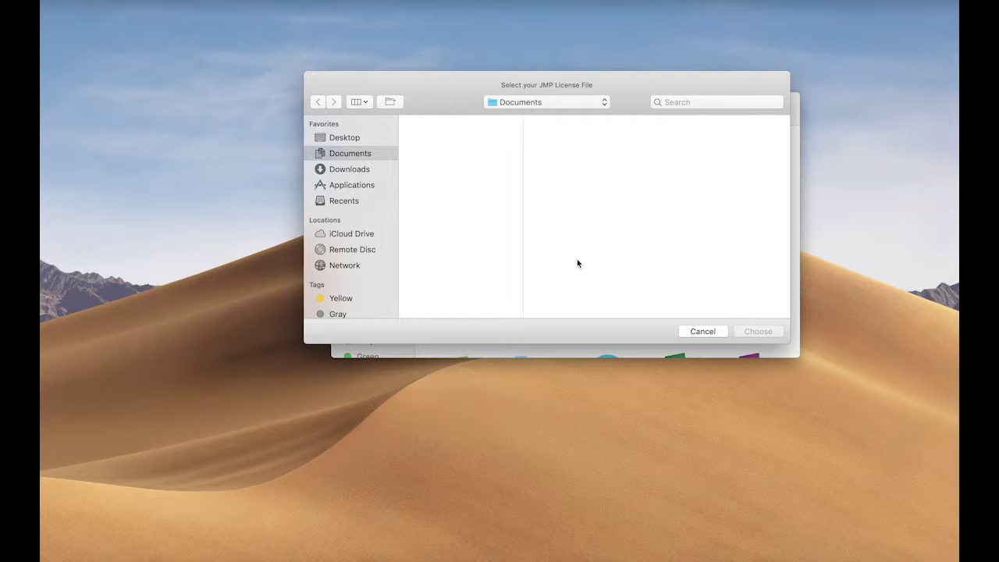
Load the JMP140 license text file from Downloads > Mac Installation, skipping personalization.
{"action": "left_click", "coordinate": [354, 172]}
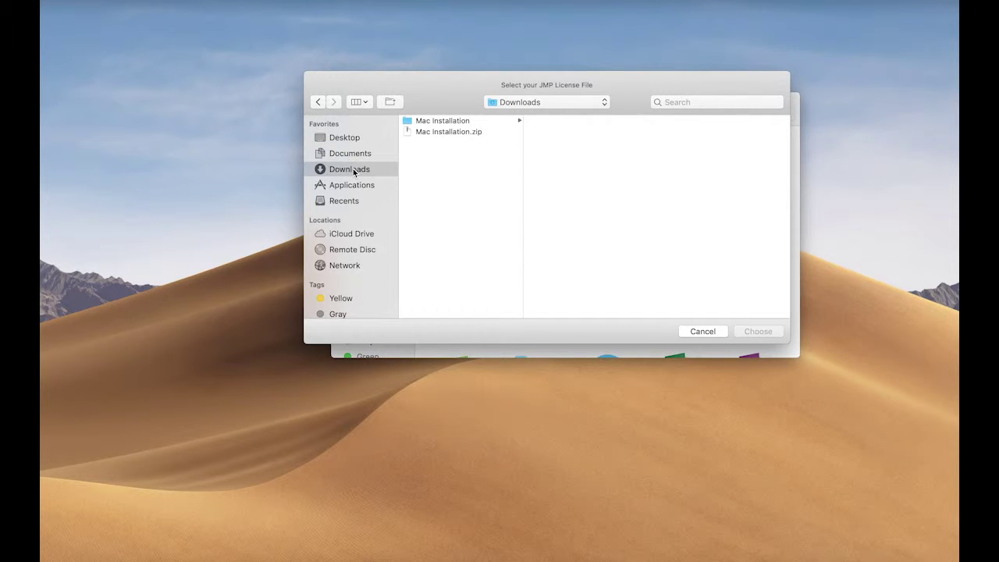
{"action": "left_click", "coordinate": [411, 122]}
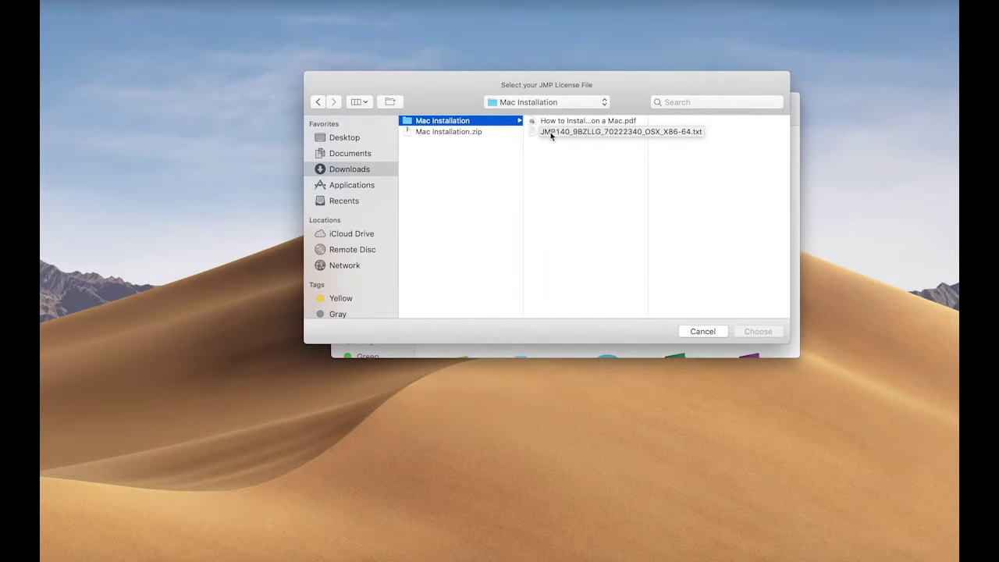
{"action": "left_click", "coordinate": [550, 131]}
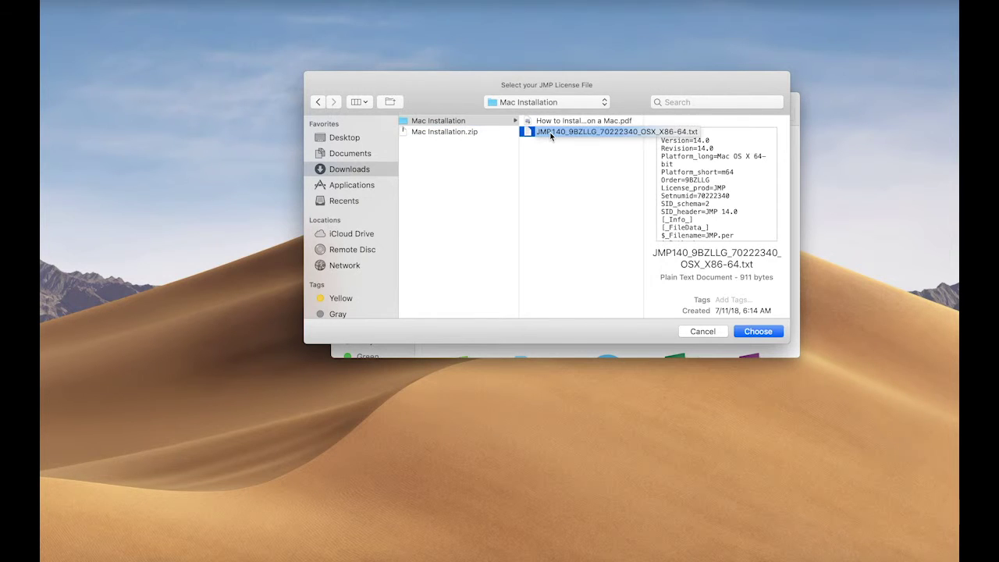
{"action": "left_click", "coordinate": [772, 334]}
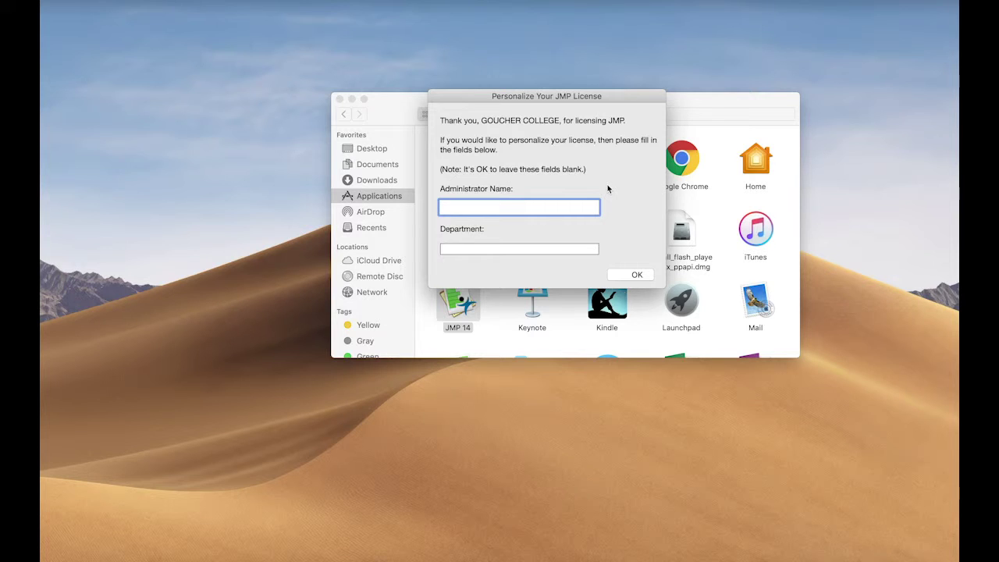
{"action": "left_click", "coordinate": [632, 277]}
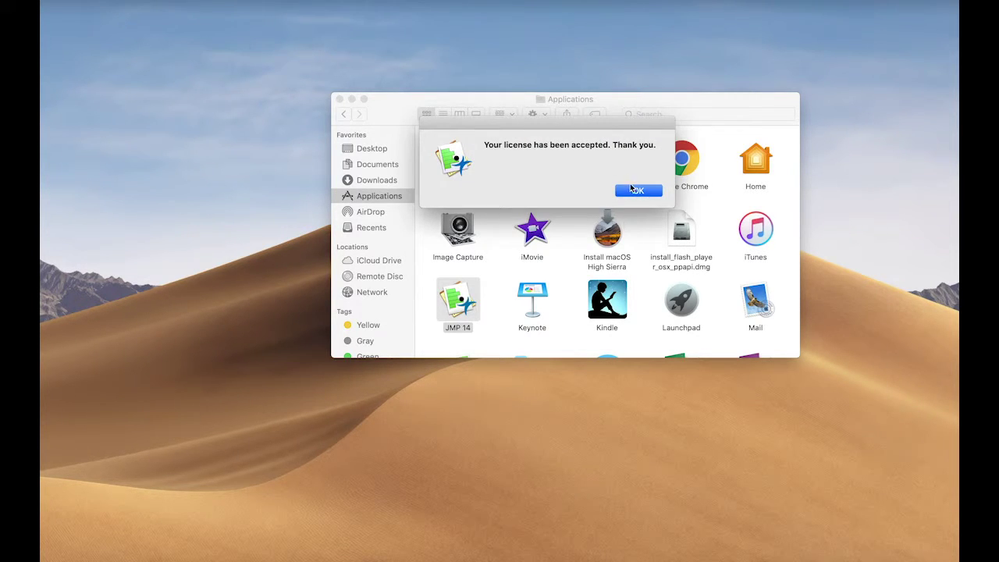
Acknowledge the accepted license, postpone registration, and close the tip window with startup tips off.
{"action": "left_click", "coordinate": [632, 192]}
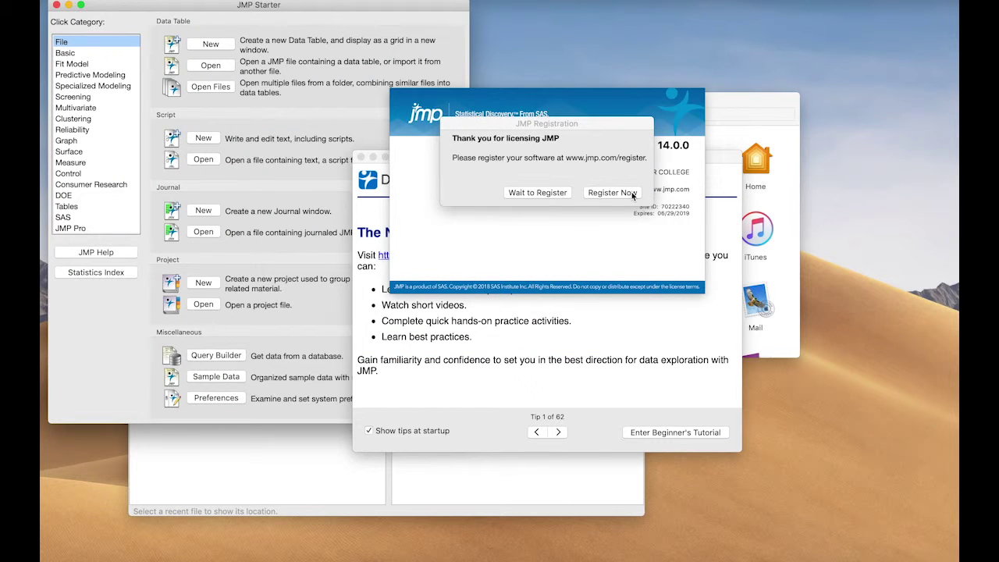
{"action": "left_click", "coordinate": [551, 193]}
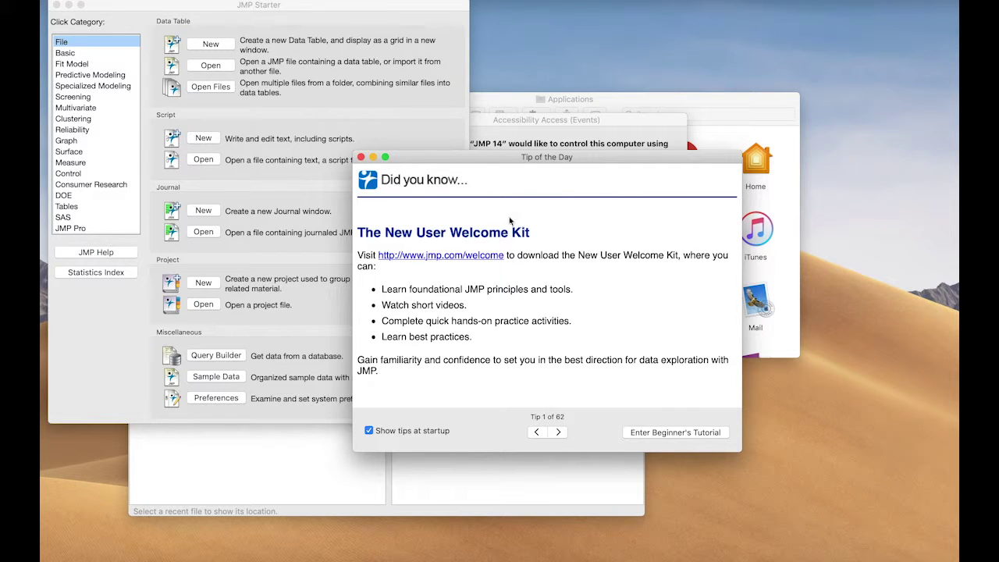
{"action": "left_click", "coordinate": [370, 430]}
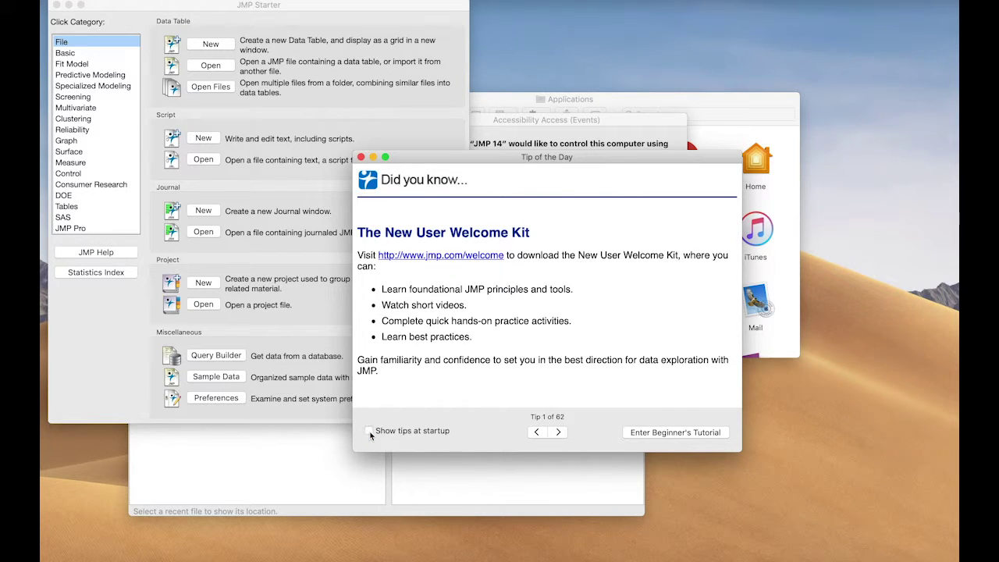
{"action": "left_click", "coordinate": [361, 157]}
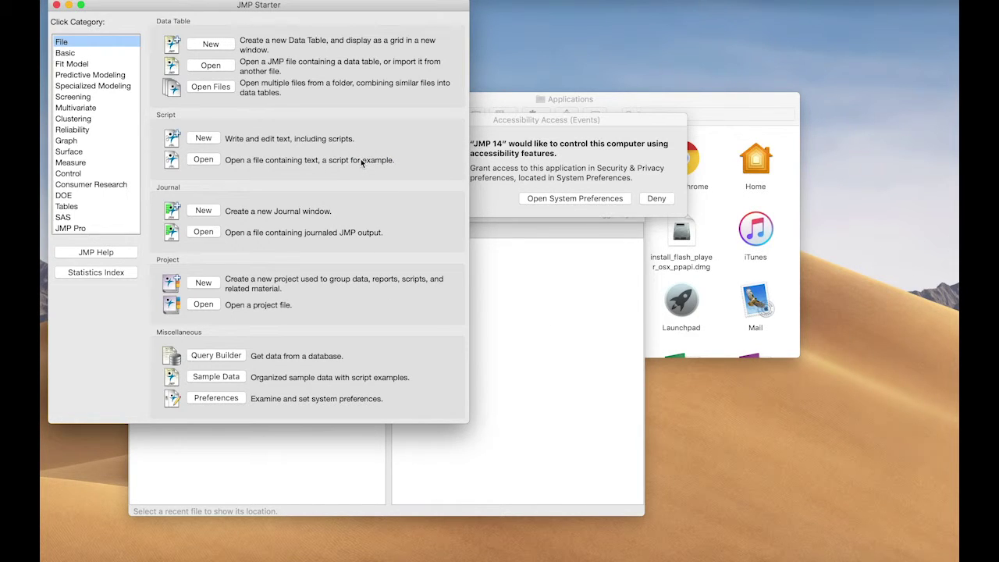